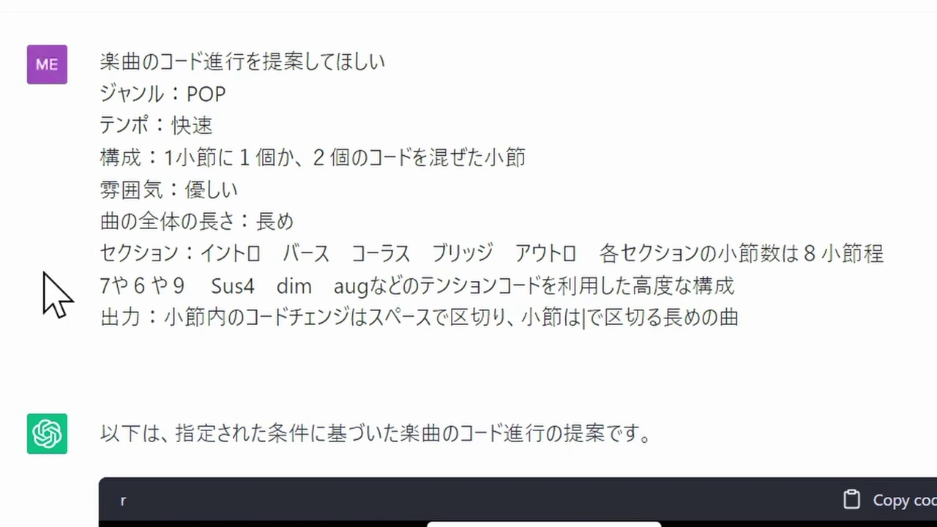
# Scroll down to the follow-up asking for more tension chords with mid-bar changes, and its reply.
pyautogui.scroll(-3, 43, 285)
pyautogui.scroll(-2, 144, 205)
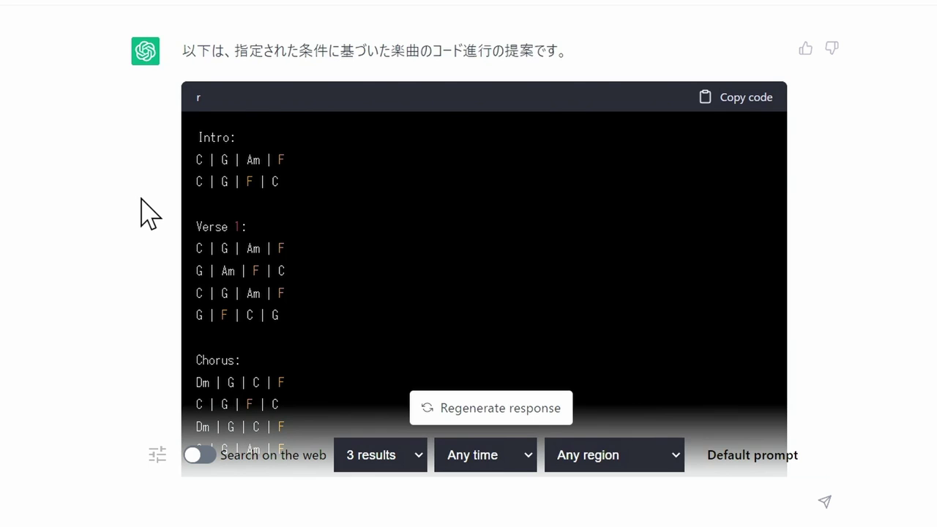
pyautogui.scroll(-1, 149, 214)
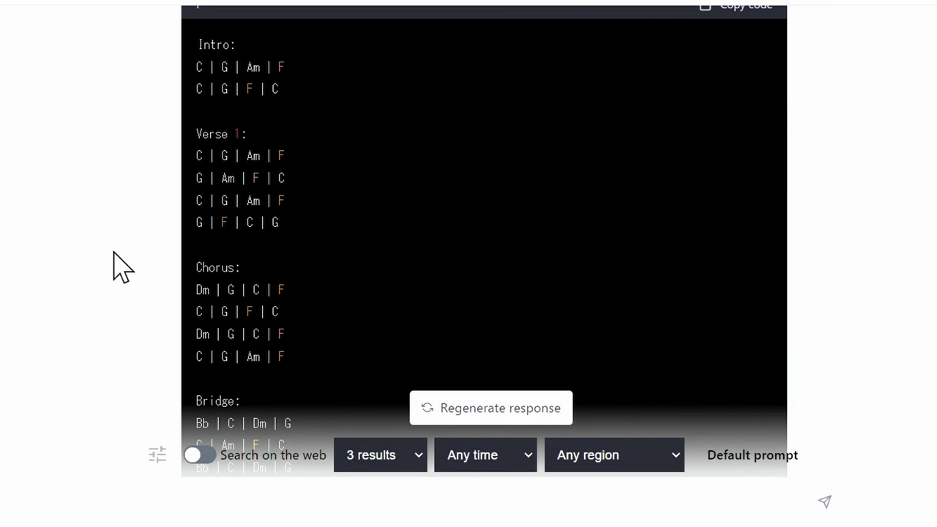
pyautogui.scroll(-1, 108, 267)
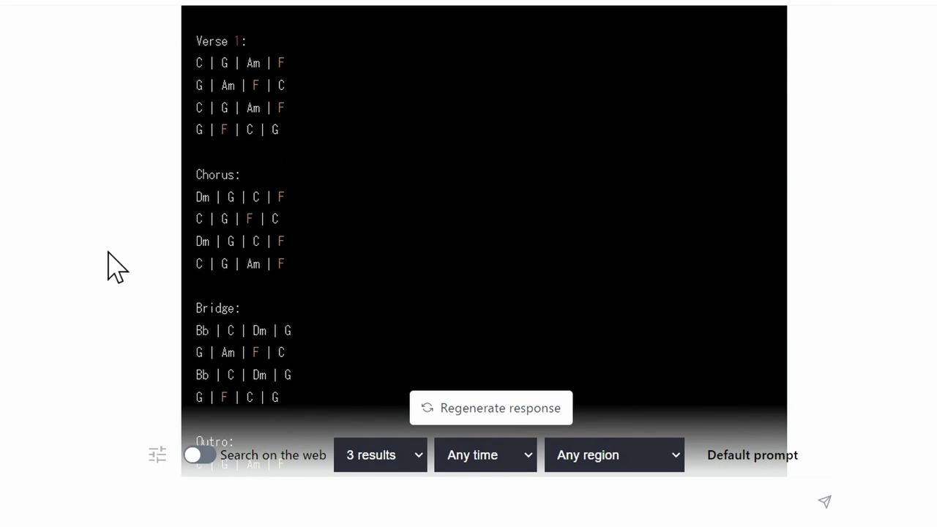
pyautogui.scroll(-1, 108, 267)
pyautogui.scroll(-1, 108, 267)
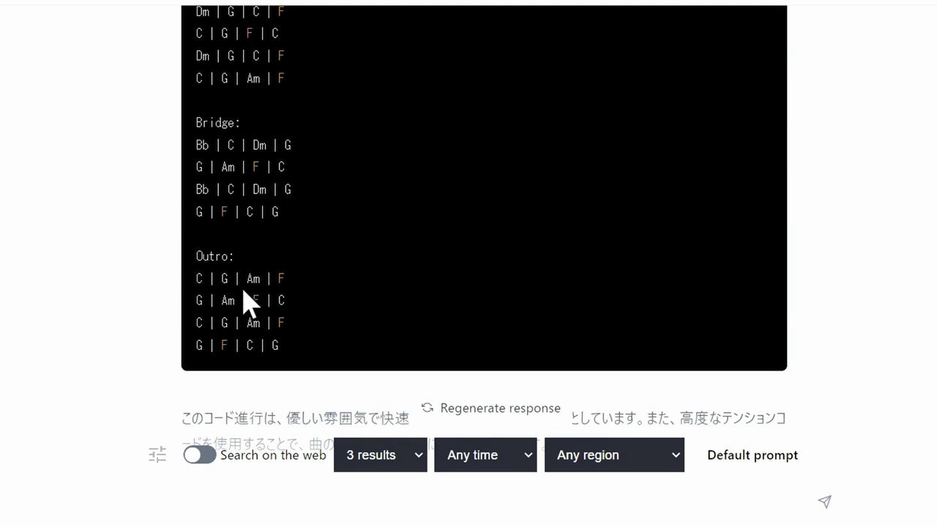
pyautogui.scroll(-1, 146, 278)
pyautogui.scroll(-2, 146, 278)
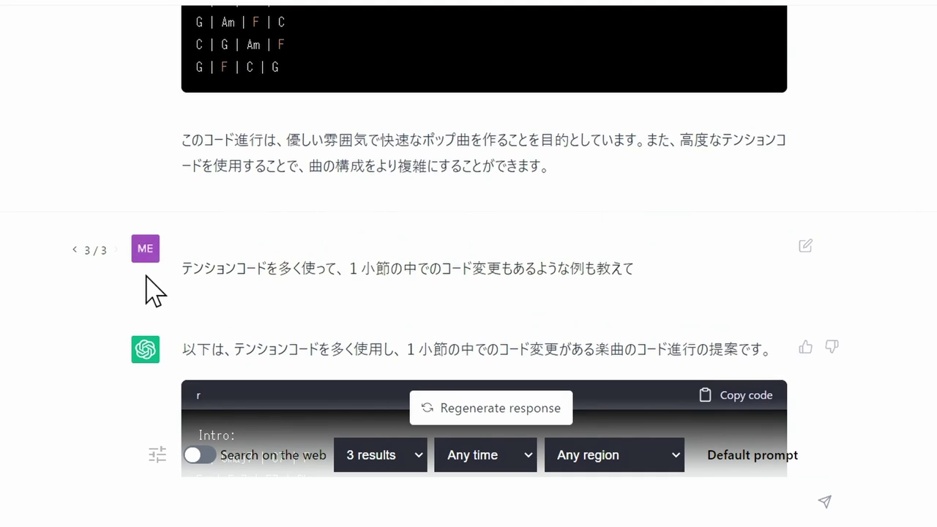
pyautogui.scroll(-1, 145, 276)
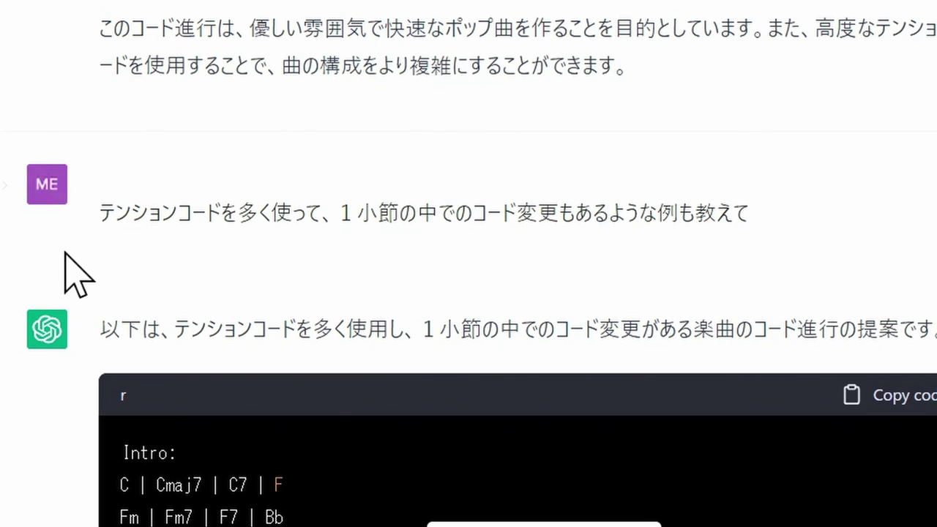
# Select the full tension-chord progression, from the Intro heading to the Outro's final Cmaj7.
pyautogui.scroll(-2, 64, 253)
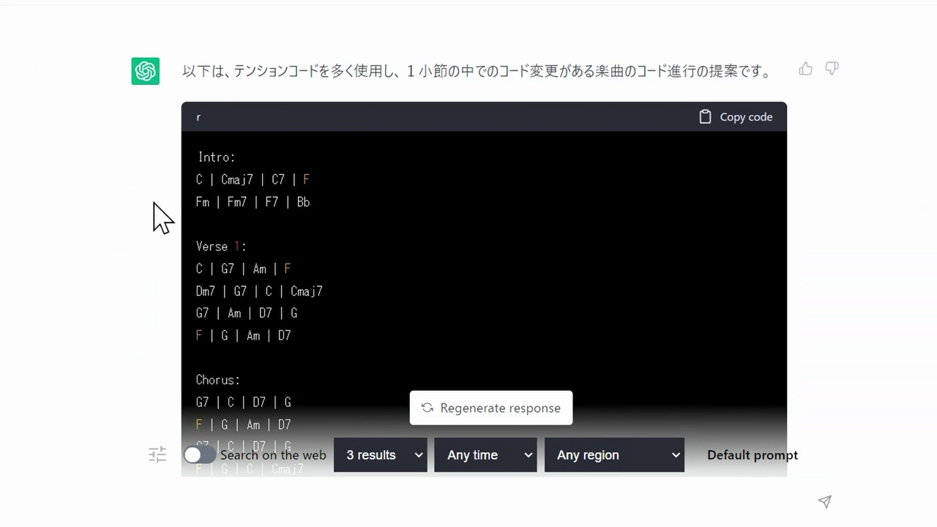
pyautogui.scroll(-2, 151, 216)
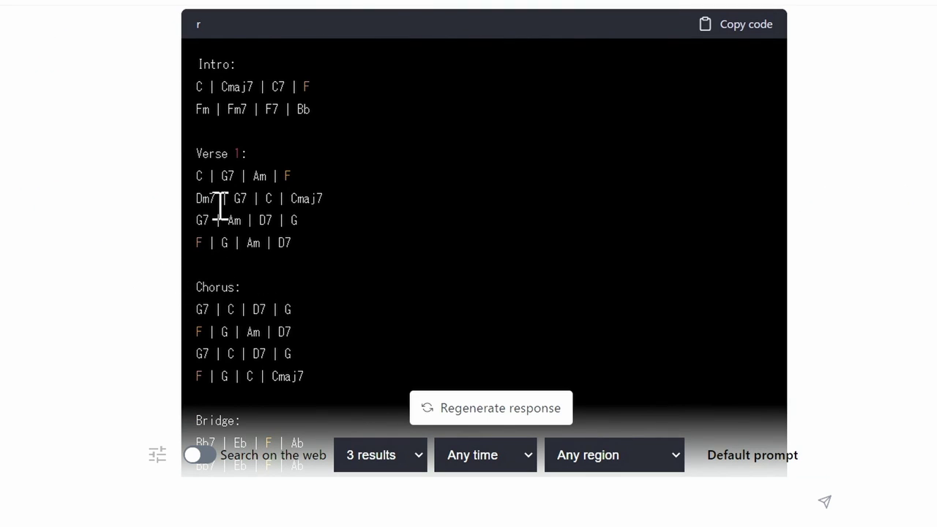
pyautogui.scroll(-2, 259, 238)
pyautogui.scroll(-2, 258, 241)
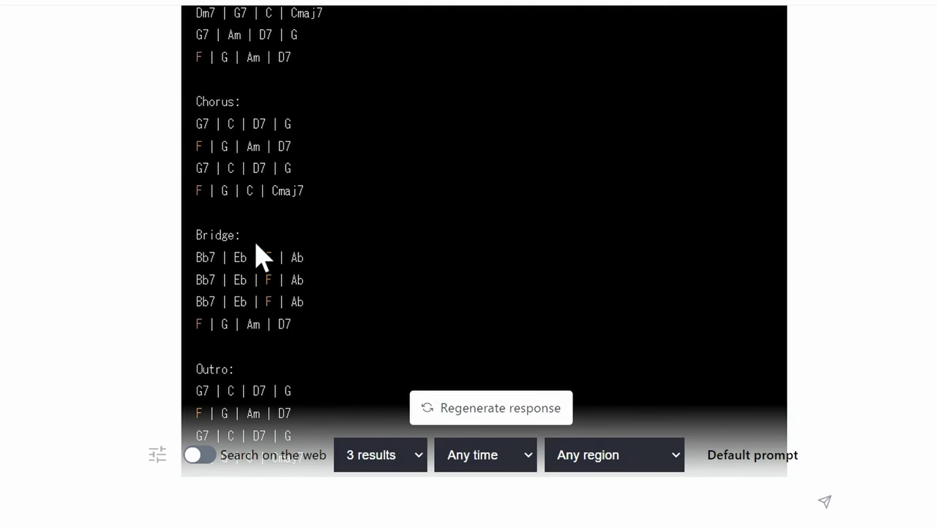
pyautogui.scroll(-3, 256, 260)
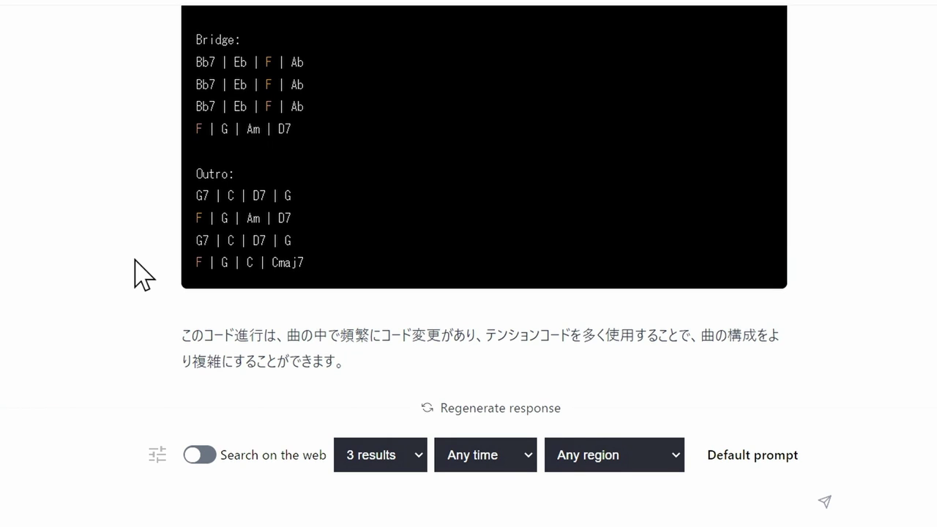
pyautogui.scroll(3, 146, 242)
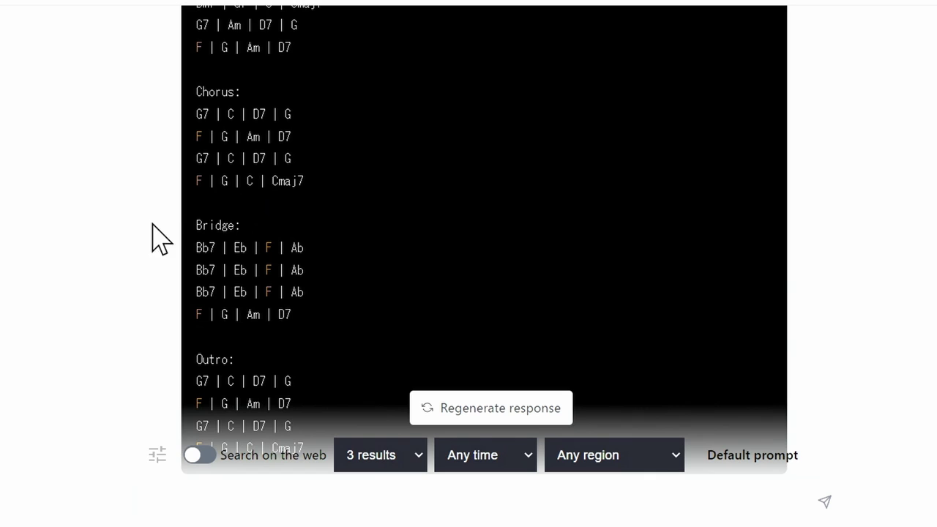
pyautogui.scroll(-3, 164, 235)
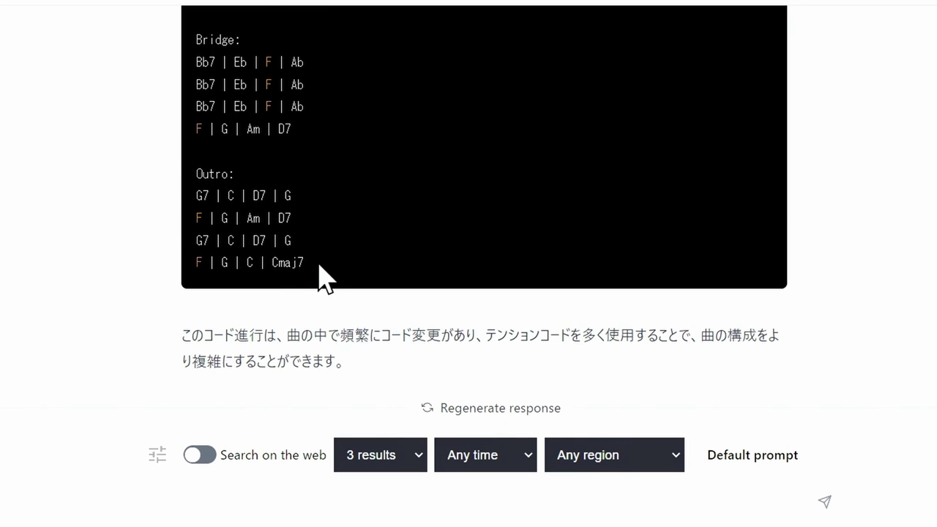
pyautogui.moveTo(320, 277); pyautogui.dragTo(233, 333)
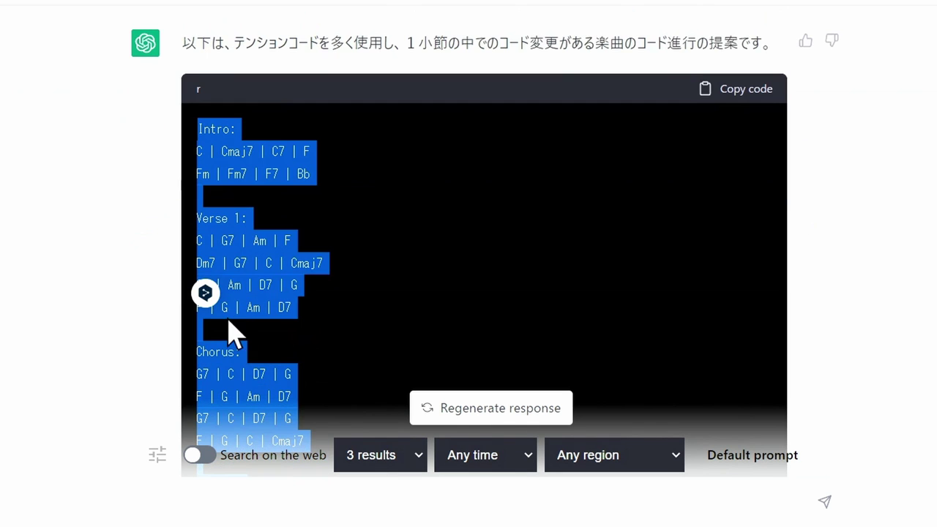
# Copy the selected tension-chord progression and switch to the empty TexChord 2 editor.
pyautogui.hotkey('ctrl', 'c')
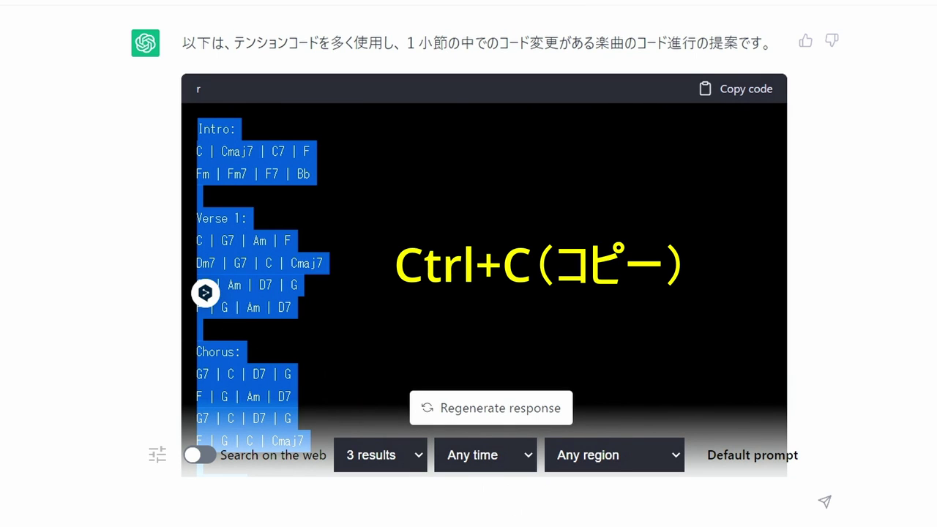
pyautogui.hotkey('alt', 'Tab')
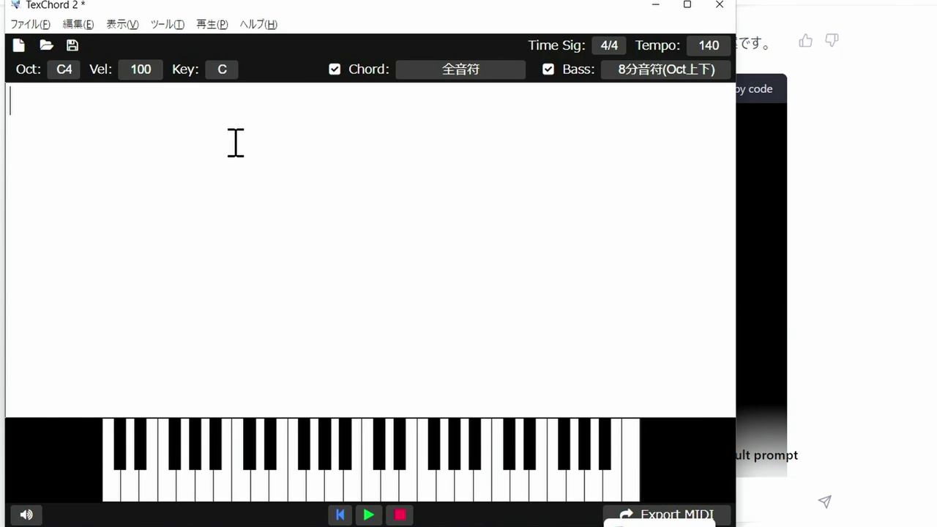
# Paste the progression into the editor, attempt playback, and dismiss the Free-version limitation warning.
pyautogui.hotkey('ctrl', 'v')
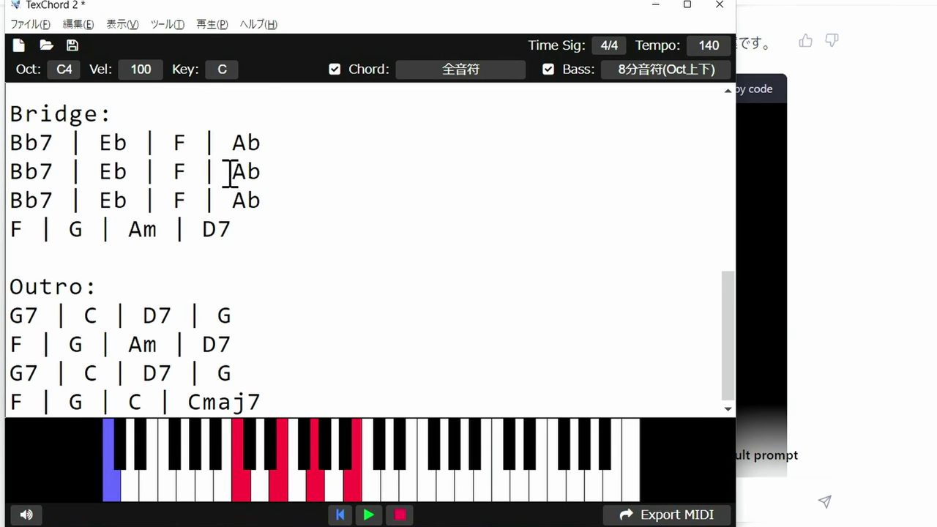
pyautogui.scroll(4, 228, 170)
pyautogui.scroll(1, 226, 175)
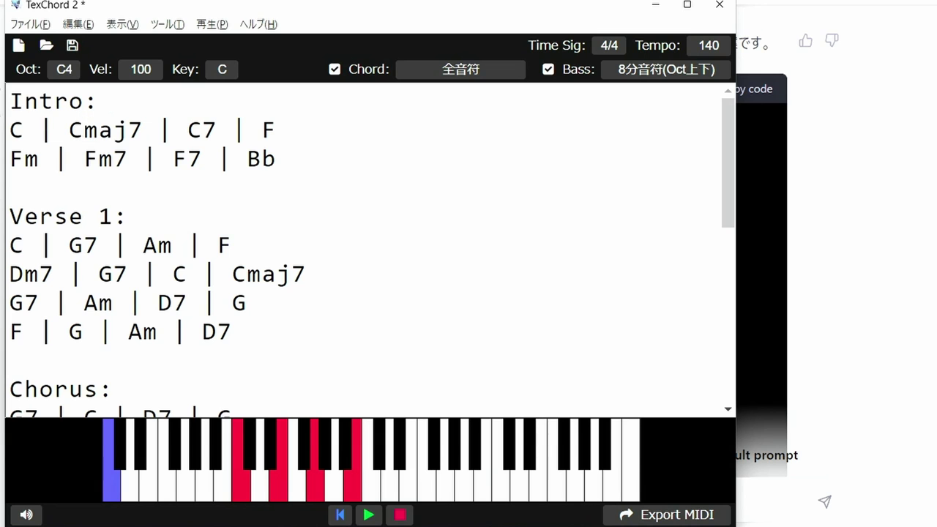
pyautogui.click(11, 100)
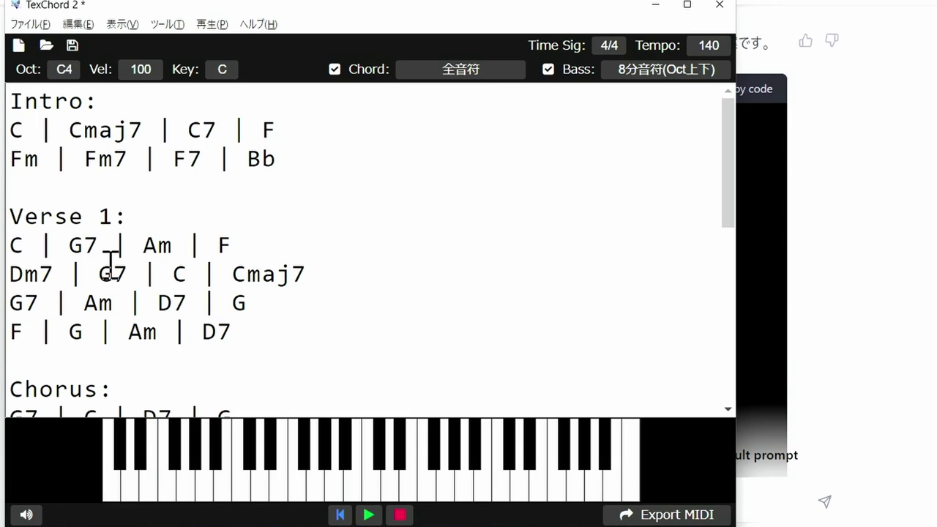
pyautogui.press('F5')
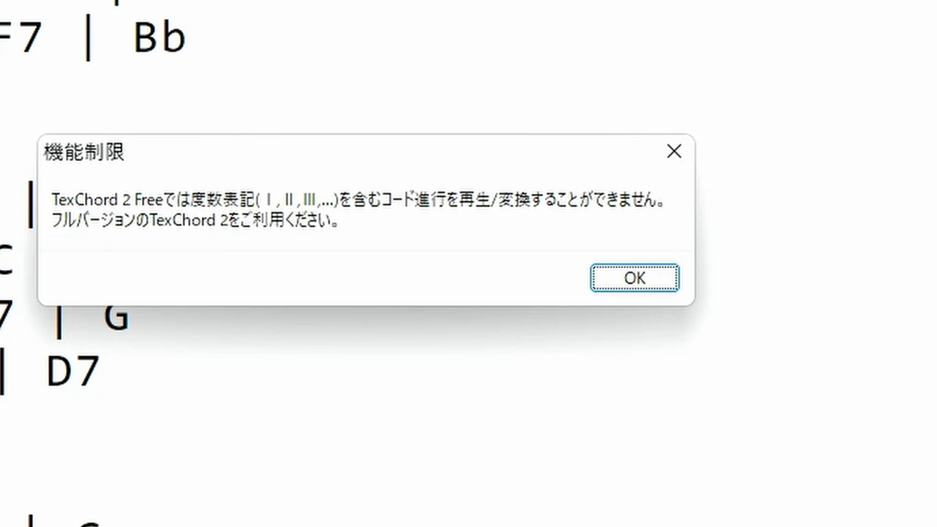
pyautogui.click(644, 272)
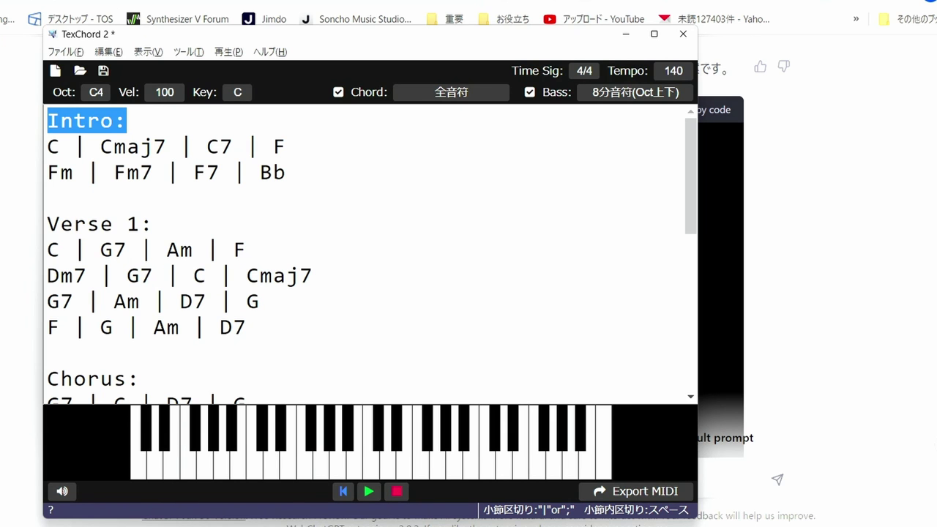
# Delete the Intro:, Verse 1: and Chorus: headings from the chord text.
pyautogui.press('Delete')
pyautogui.moveTo(155, 227); pyautogui.dragTo(41, 213)
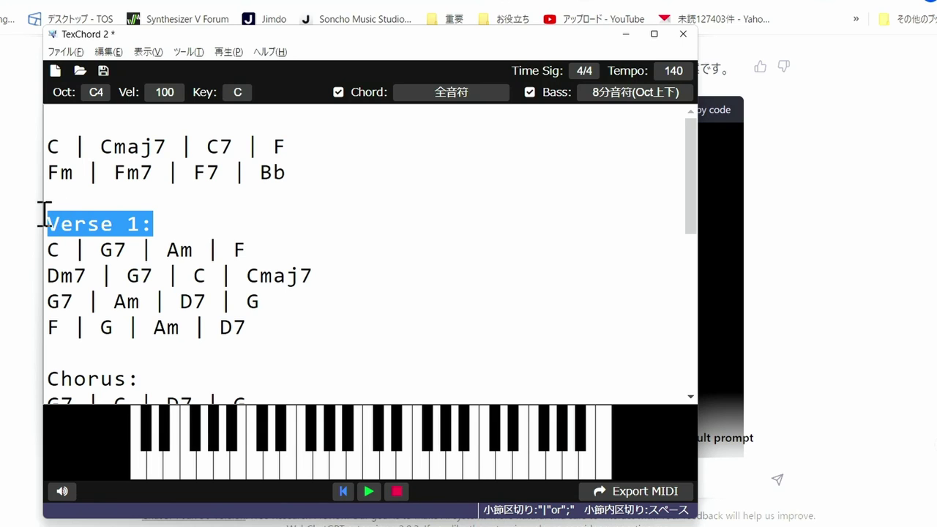
pyautogui.press('Delete')
pyautogui.scroll(-1, 115, 270)
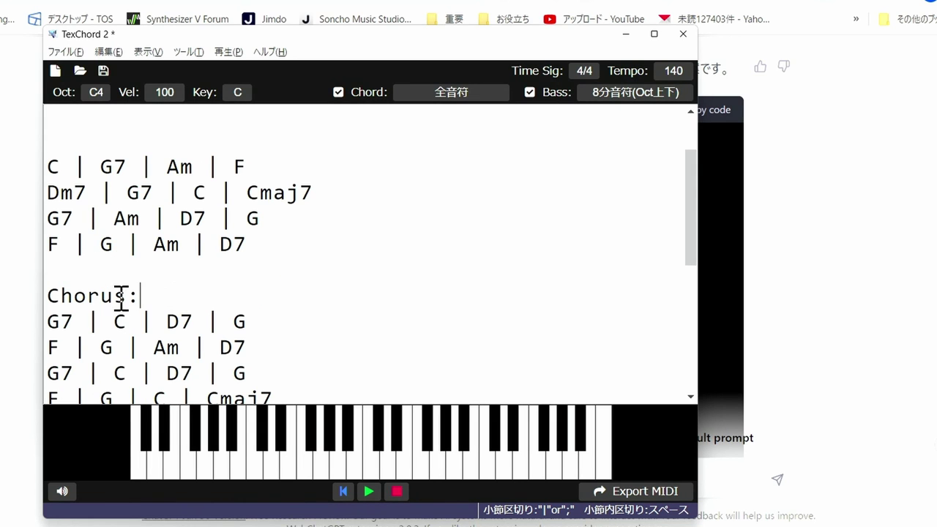
pyautogui.moveTo(141, 295); pyautogui.dragTo(48, 296)
pyautogui.press('Delete')
# Delete the Bridge: and Outro: labels, leaving only chord lines.
pyautogui.scroll(-3, 105, 296)
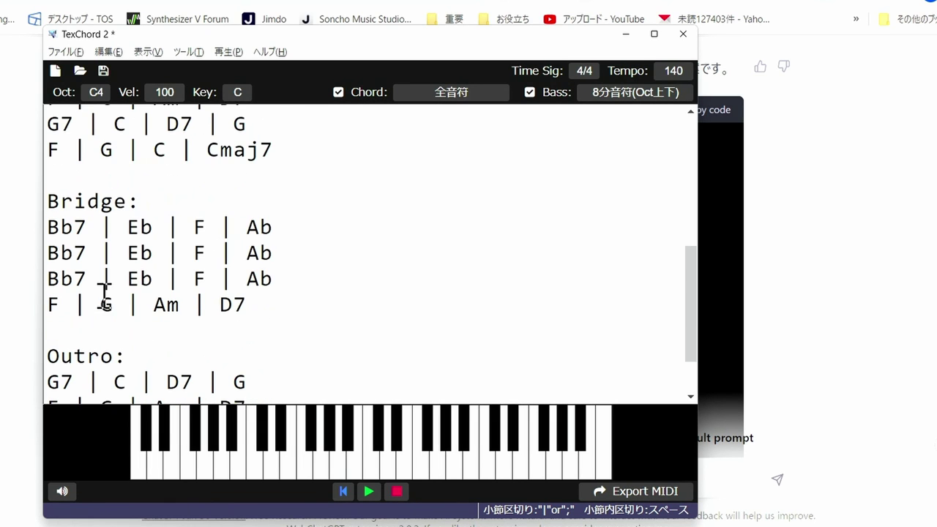
pyautogui.moveTo(142, 202); pyautogui.dragTo(42, 196)
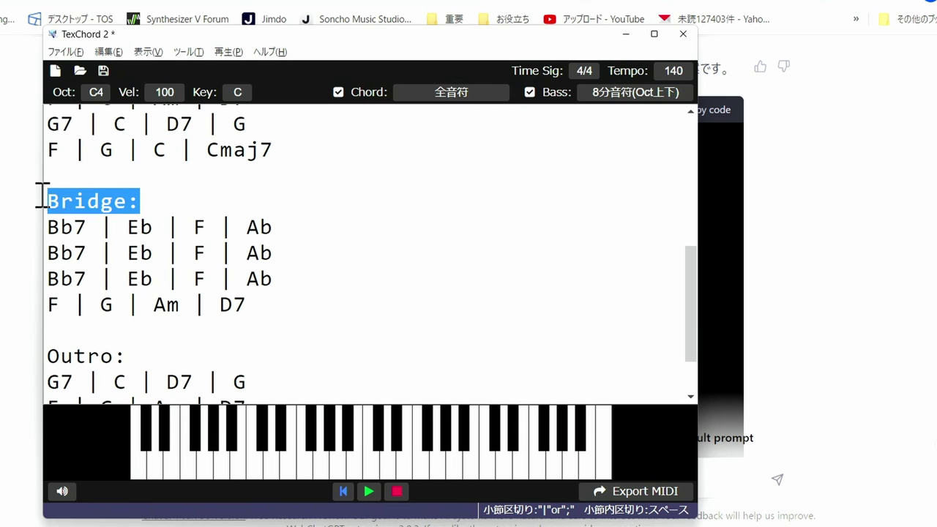
pyautogui.press('Delete')
pyautogui.moveTo(128, 356); pyautogui.dragTo(36, 362)
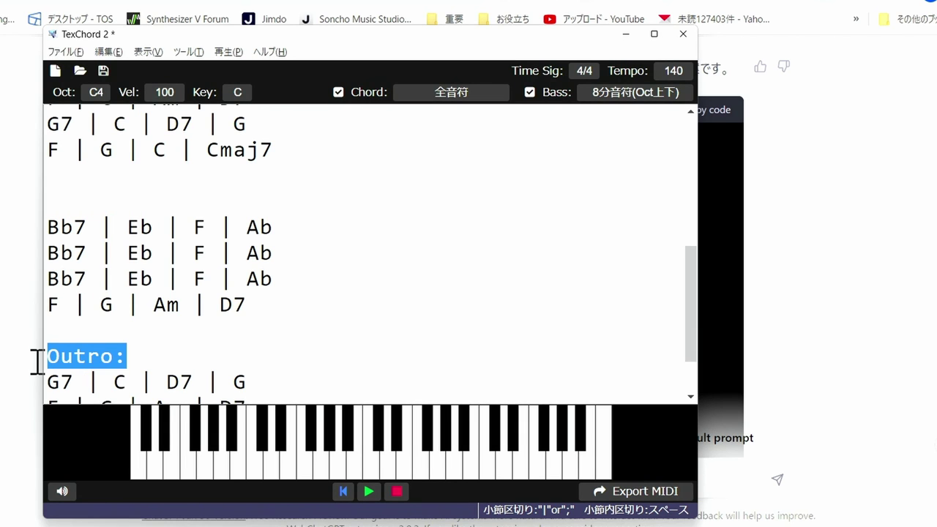
pyautogui.press('Delete')
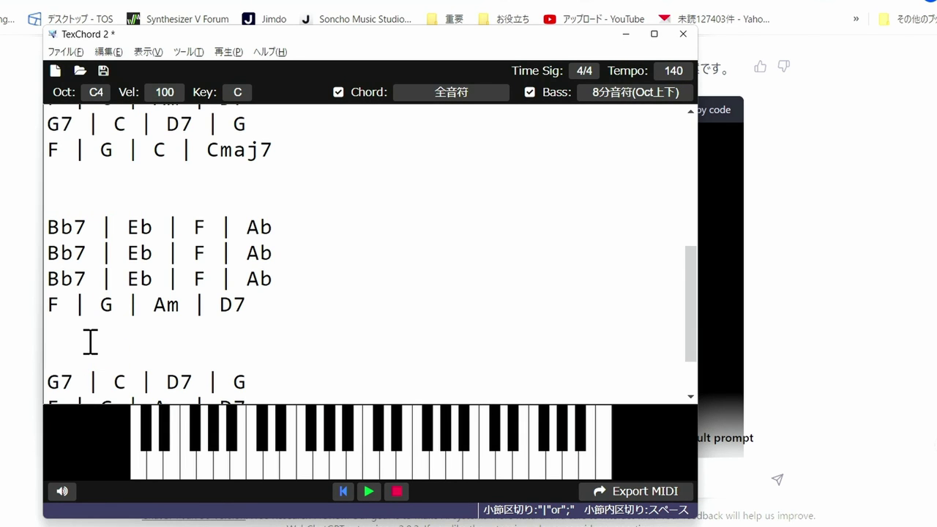
pyautogui.scroll(-1, 89, 340)
pyautogui.scroll(2, 89, 322)
pyautogui.scroll(3, 81, 300)
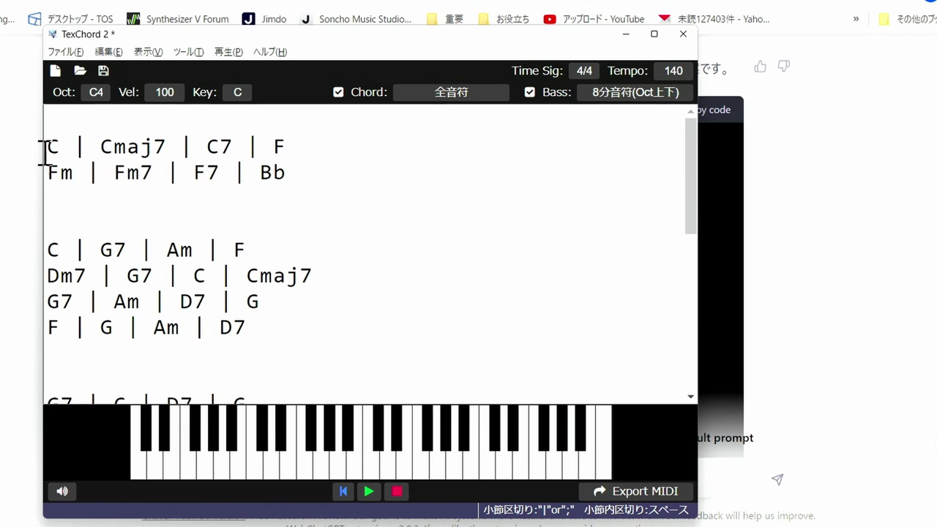
# Play the progression from its first chord, then bring the ChatGPT window back in front.
pyautogui.doubleClick(50, 146)
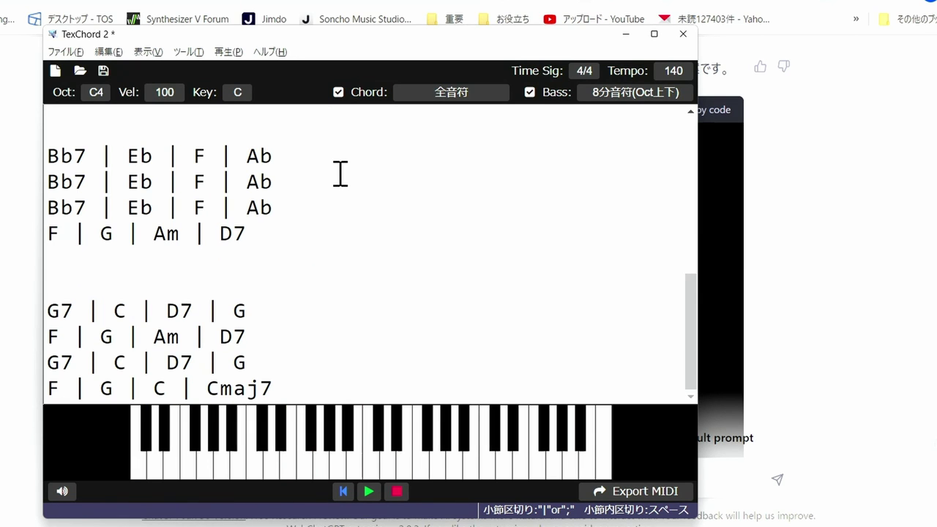
pyautogui.click(778, 145)
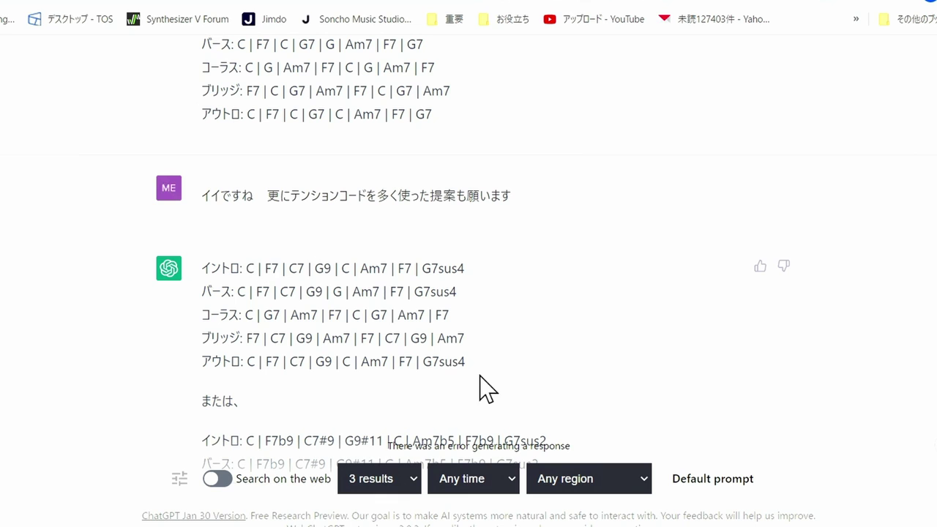
# Copy the first five-line tension-chord list, イントロ through アウトロ, and return to TexChord 2.
pyautogui.scroll(-2, 469, 315)
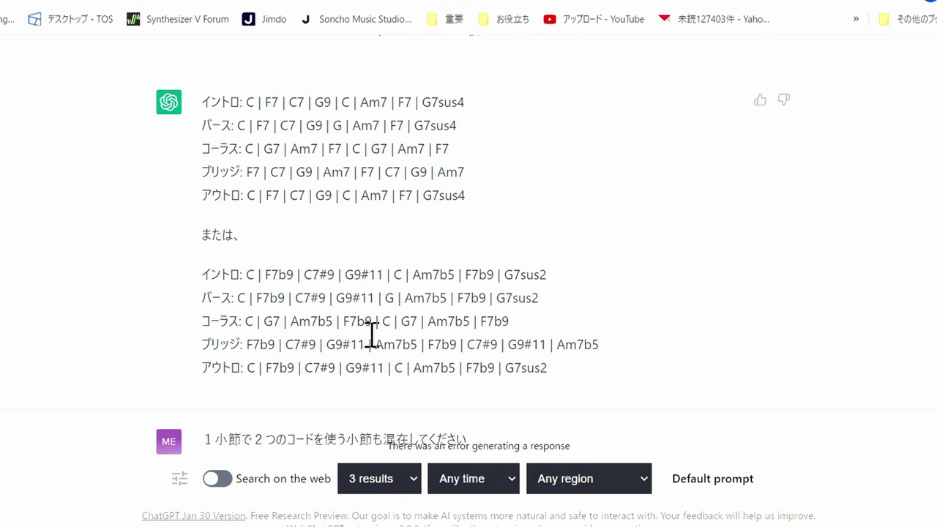
pyautogui.scroll(1, 474, 232)
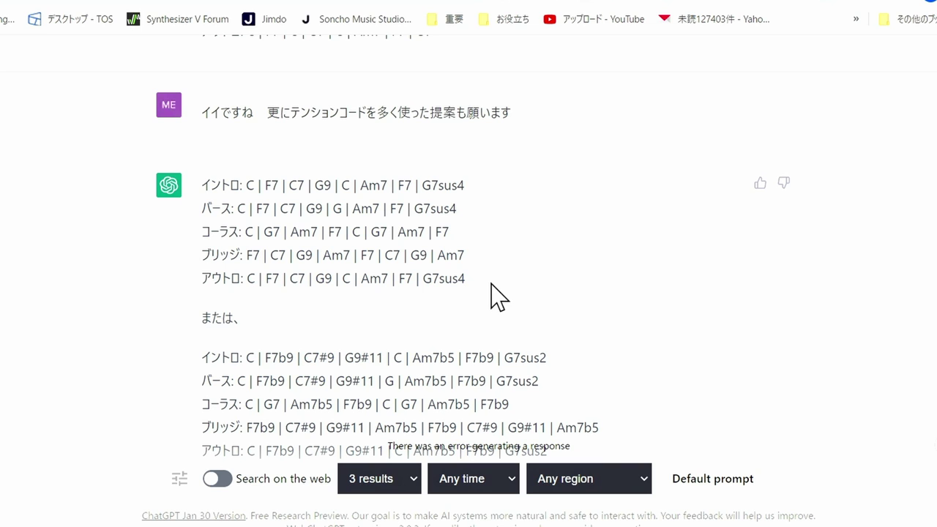
pyautogui.moveTo(481, 284); pyautogui.dragTo(211, 186)
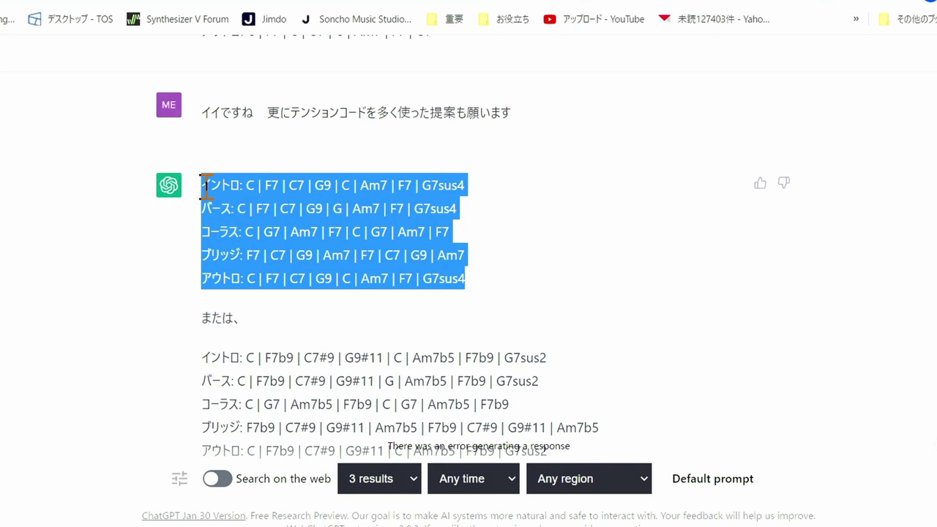
pyautogui.hotkey('alt', 'Tab')
# Replace all the old chord text with the イントロ–アウトロ list and play it back.
pyautogui.hotkey('ctrl', 'a')
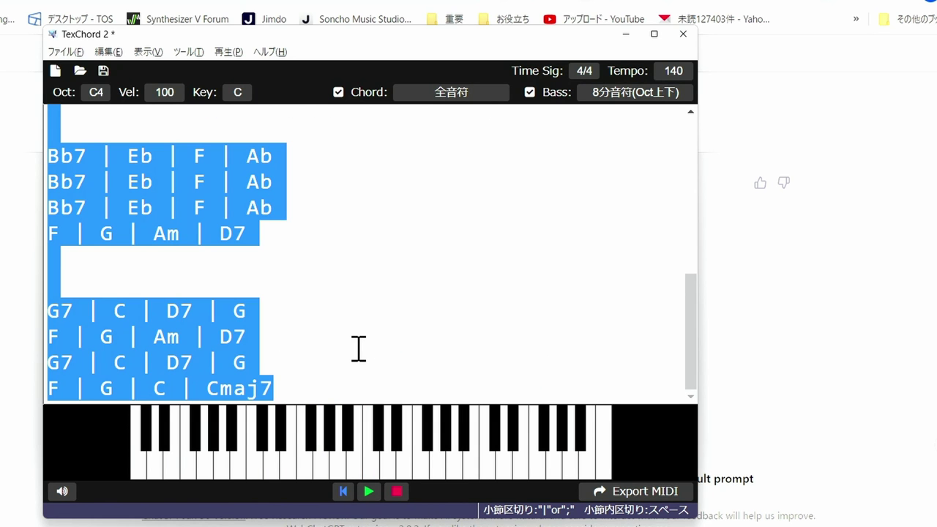
pyautogui.hotkey('ctrl', 'v')
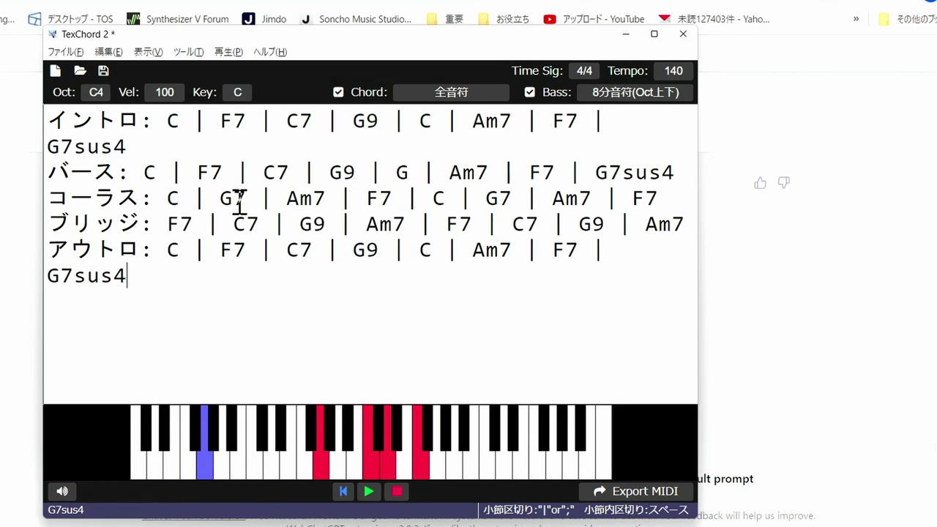
pyautogui.press('F5')
# Export the progression as a MIDI file, TEST2, into the MIDITEMP folder.
pyautogui.click(634, 496)
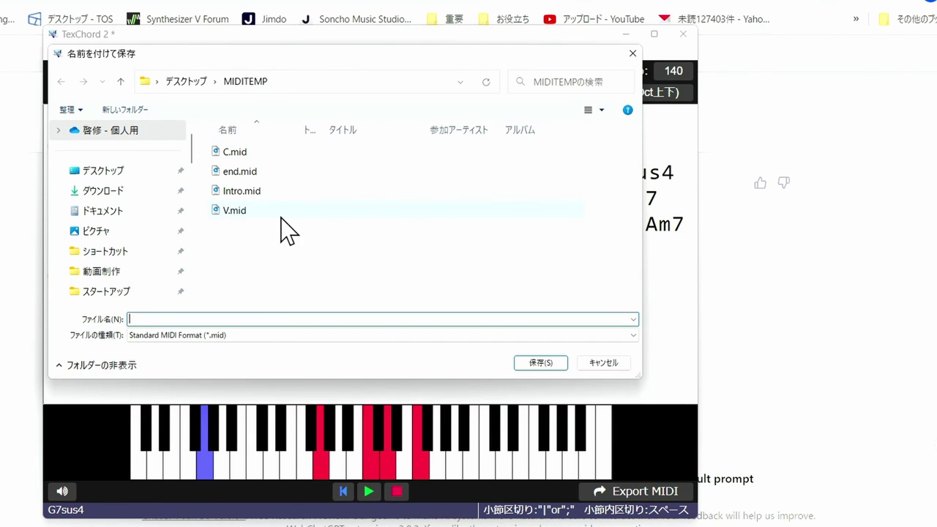
pyautogui.write('TE')
pyautogui.write('ST2')
pyautogui.click(554, 366)
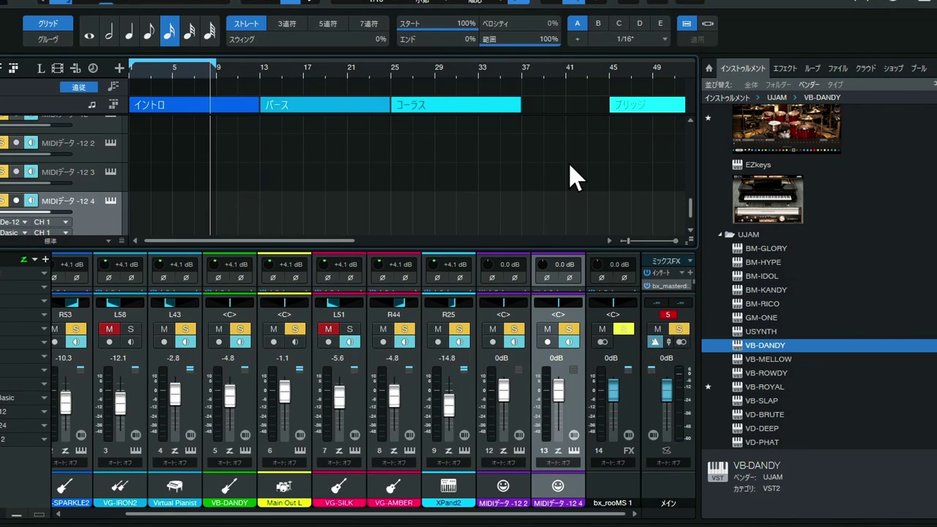
# Place TEST2.mid on the MIDIデータ track from bar 1 and loop bars 1–40.
pyautogui.click(837, 68)
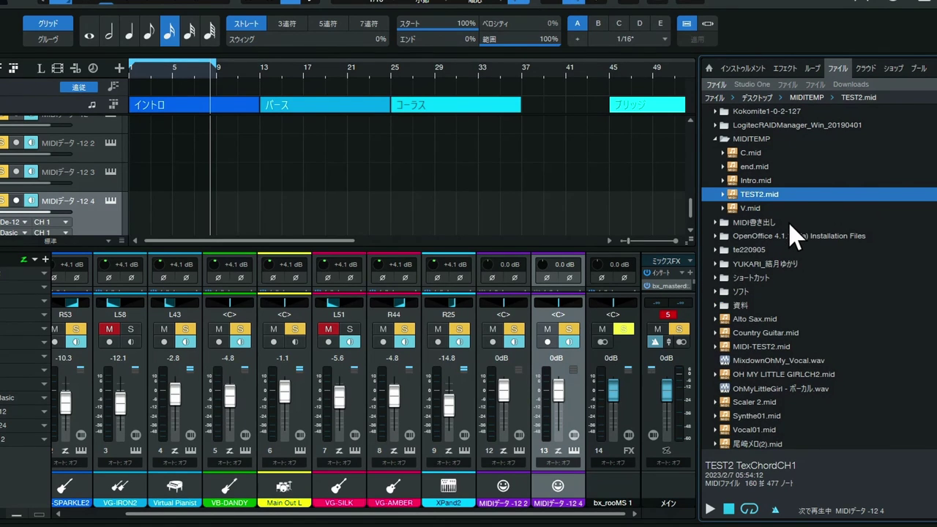
pyautogui.moveTo(791, 235); pyautogui.dragTo(325, 212)
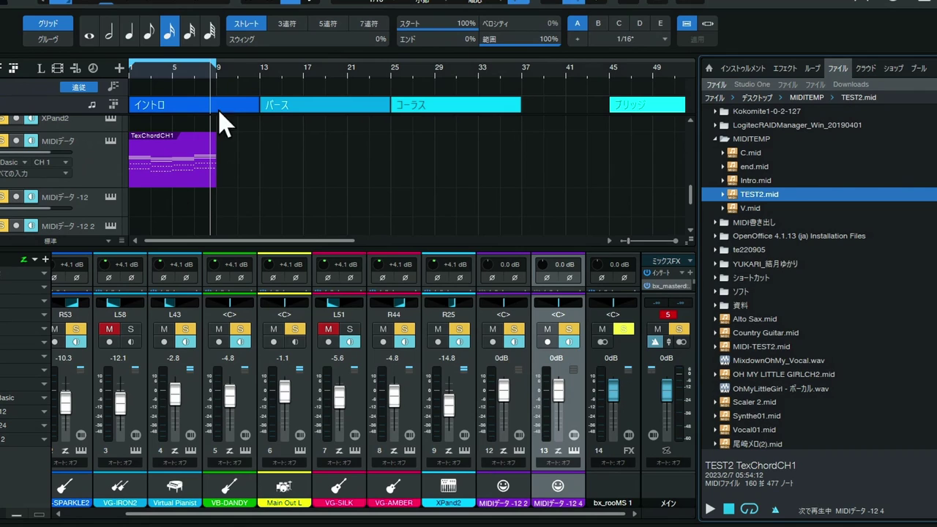
pyautogui.click(173, 179)
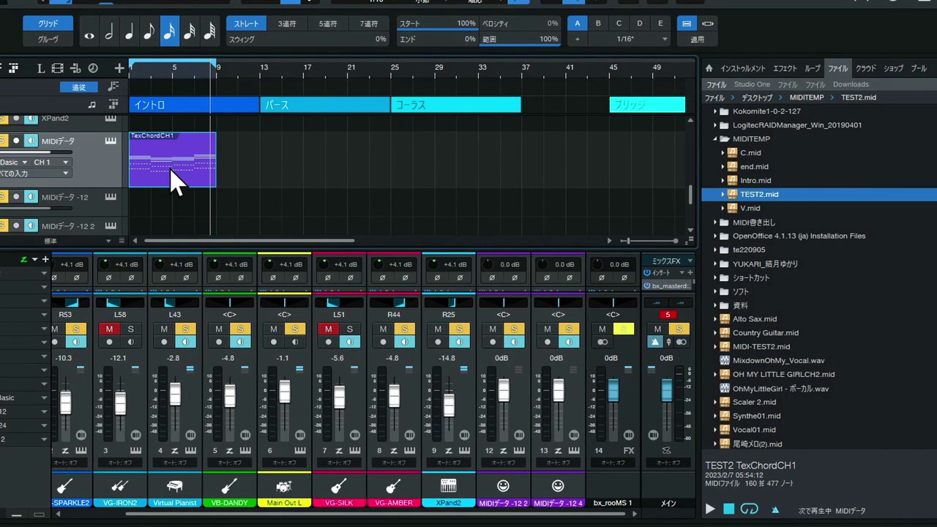
pyautogui.press('Delete')
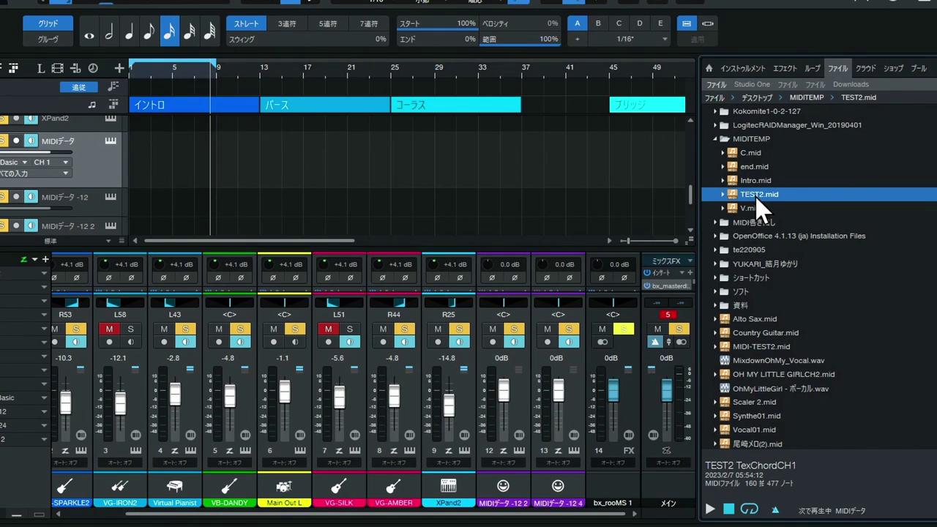
pyautogui.moveTo(761, 209); pyautogui.dragTo(208, 148)
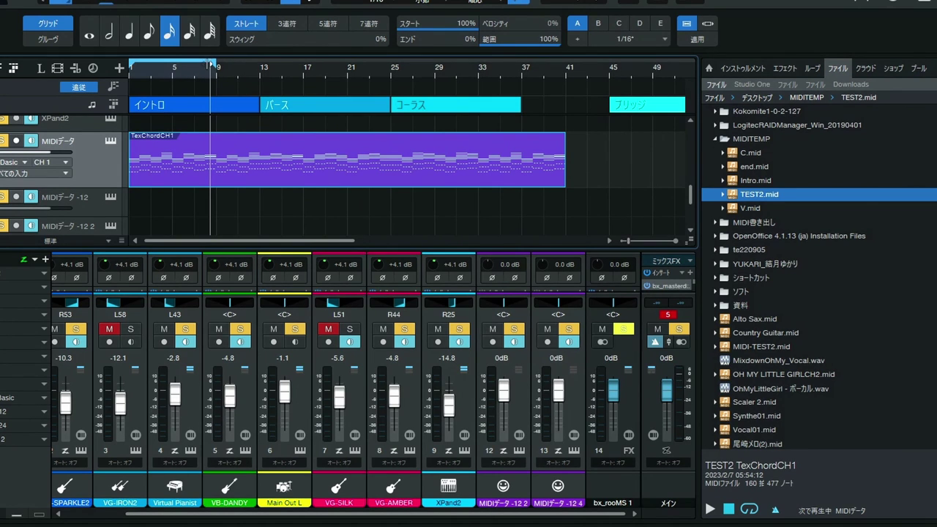
pyautogui.moveTo(217, 66); pyautogui.dragTo(560, 83)
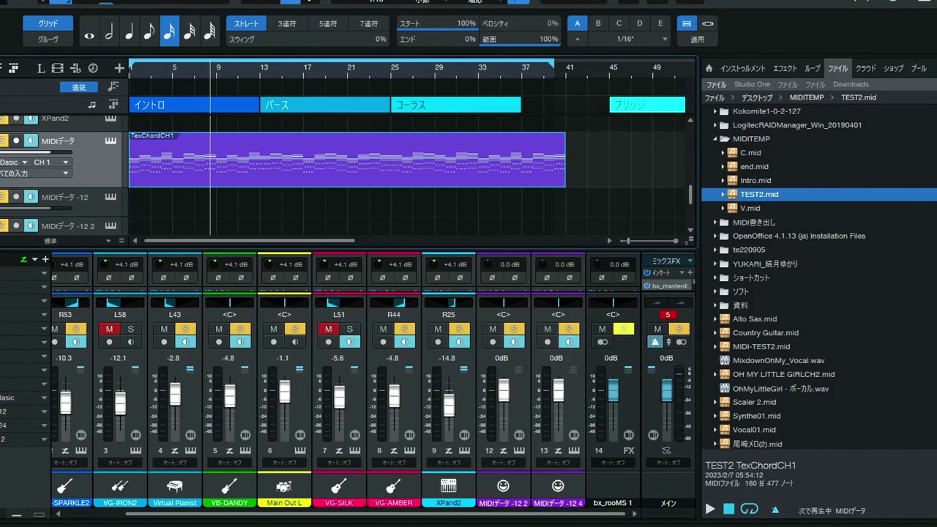
pyautogui.press('space')
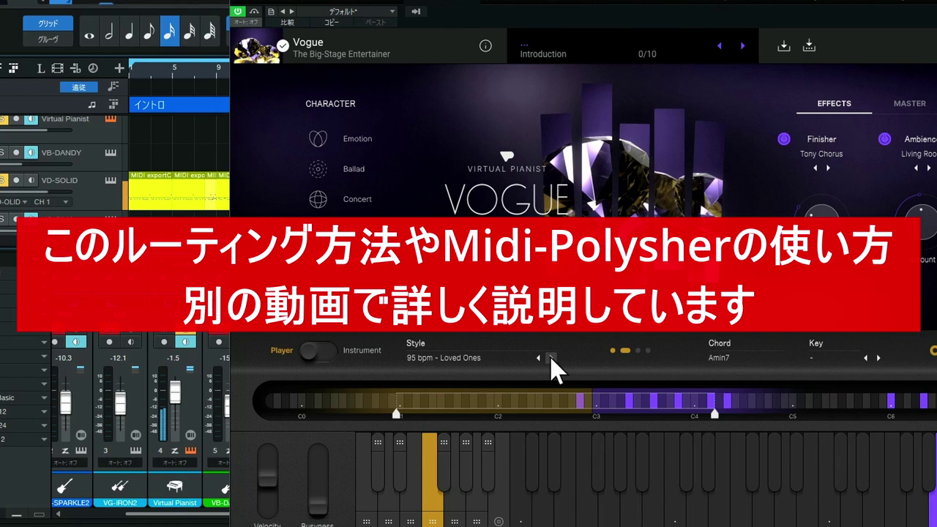
# Switch Virtual Pianist Vogue to the 96 bpm - Uncovering The Truth style and select its track.
pyautogui.click(551, 357)
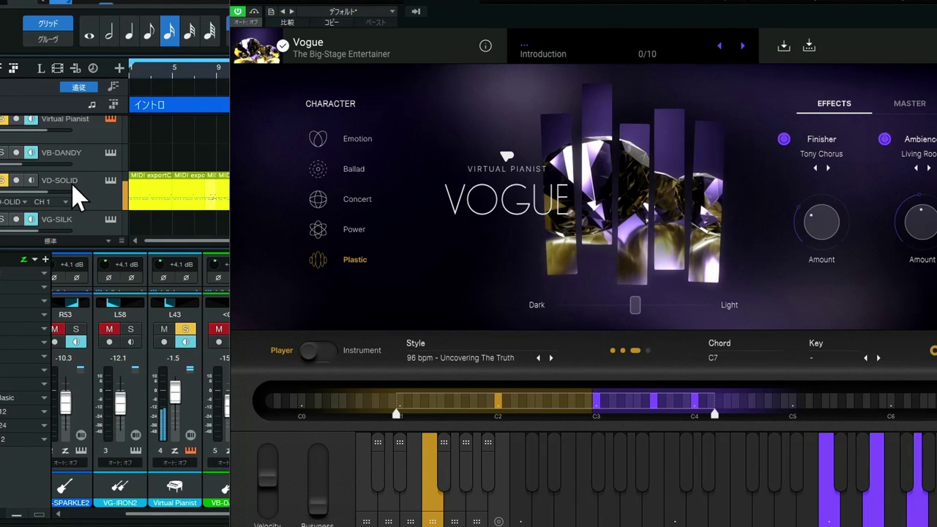
pyautogui.click(98, 140)
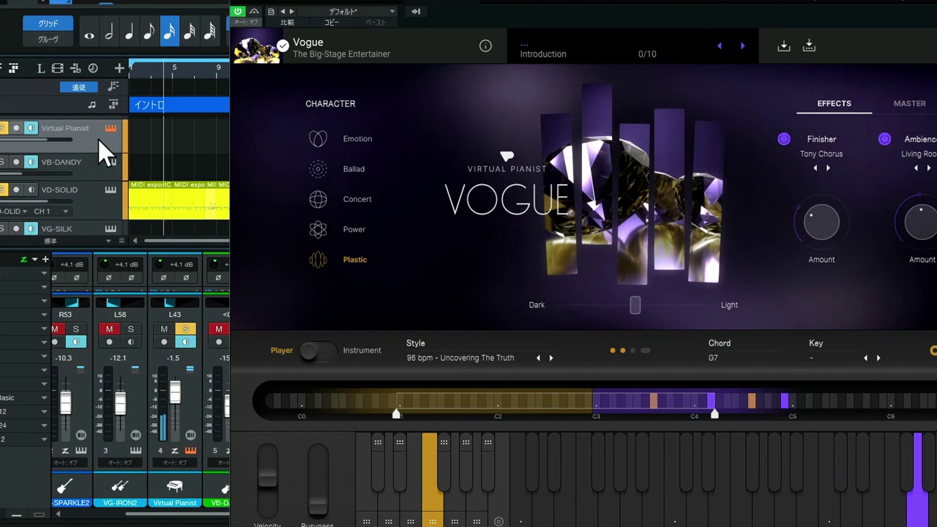